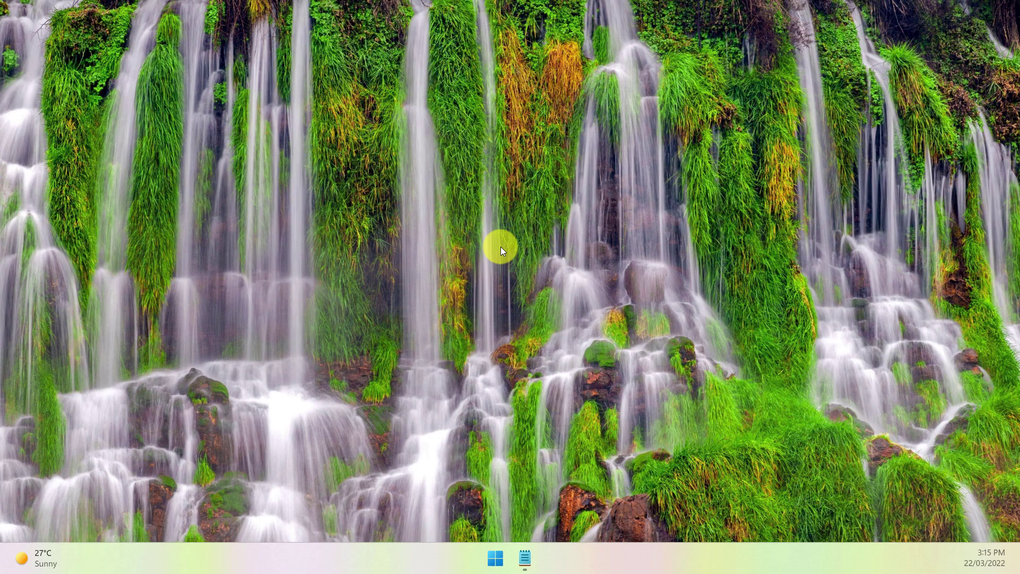
Step: Search the Start menu for 'clipboard' to bring up Clipboard settings
click(490, 560)
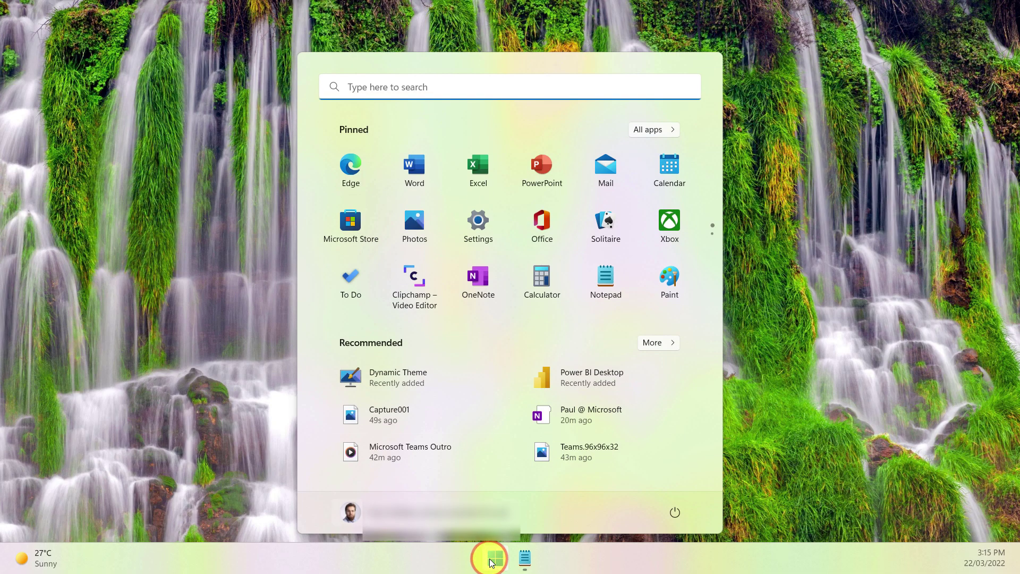
click(409, 83)
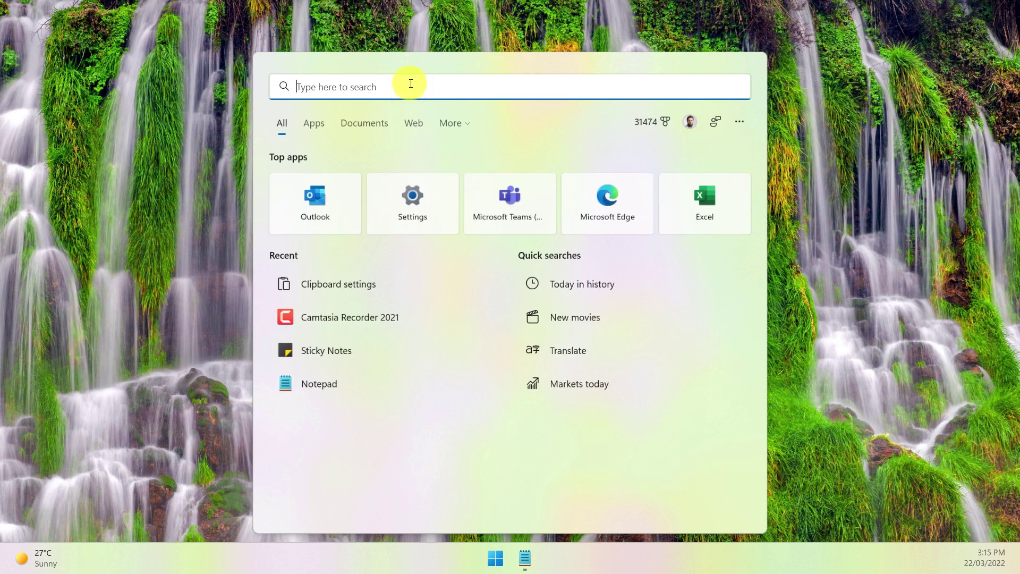
text(clipboard)
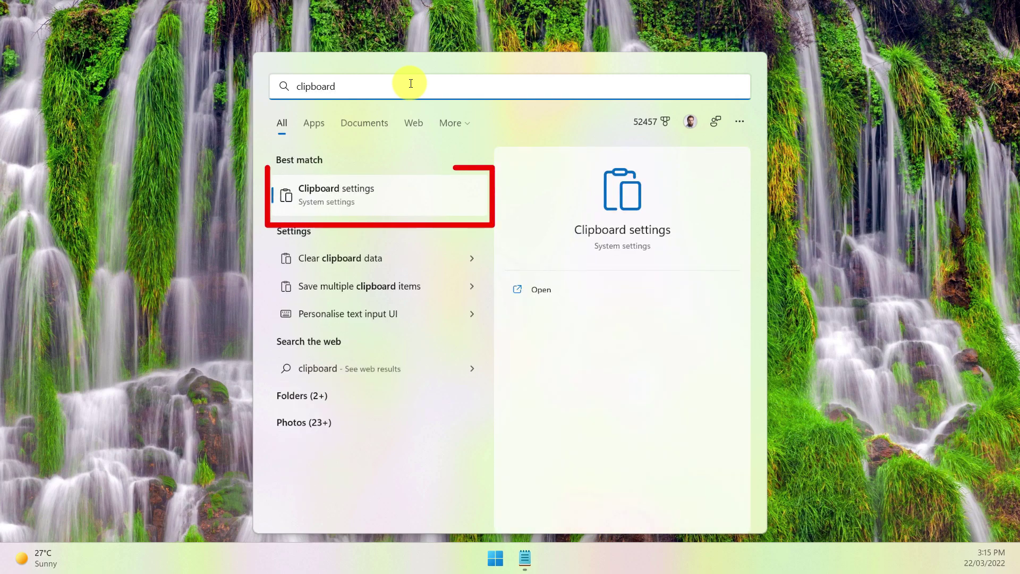
Step: In Clipboard settings, turn on Clipboard history and Sync across your devices
click(388, 192)
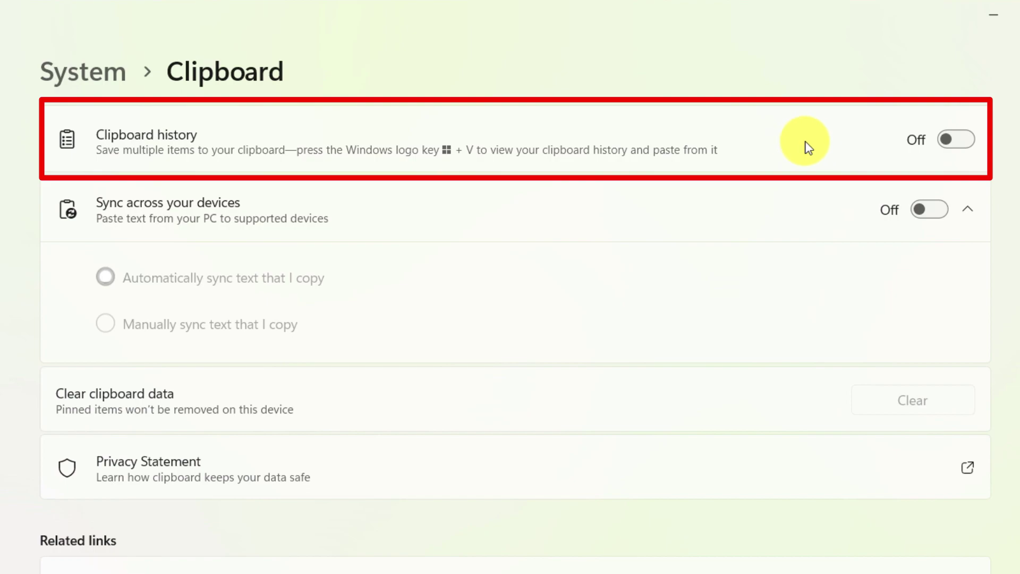
click(972, 143)
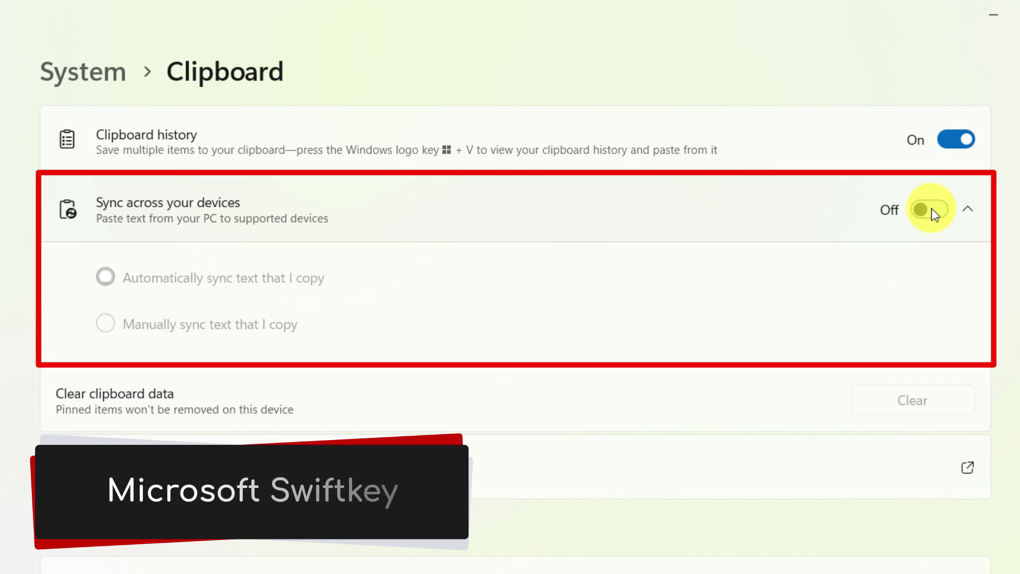
click(932, 209)
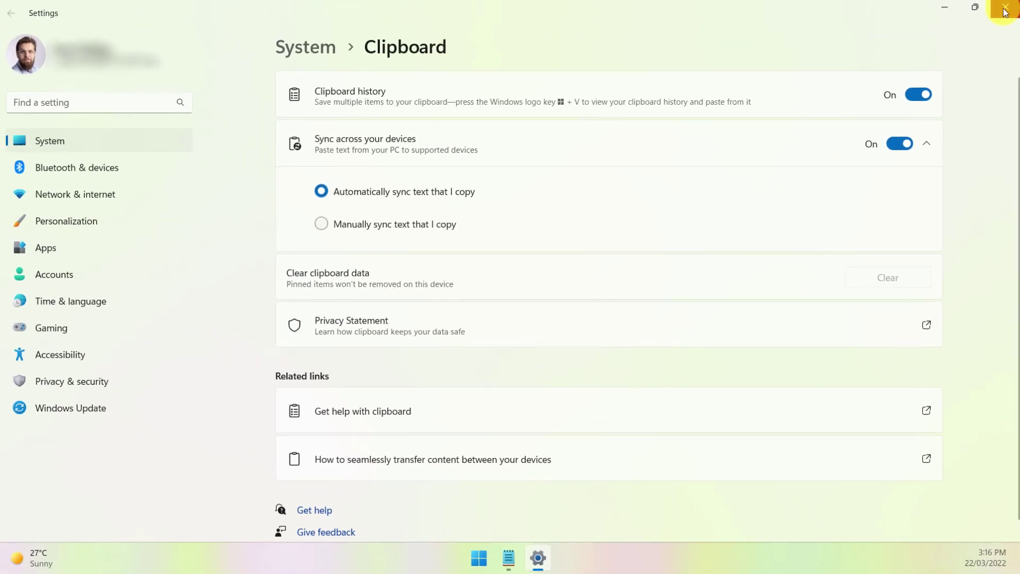
Step: Close Settings and restore the two snapped Notepad windows, focusing the word list
click(1005, 10)
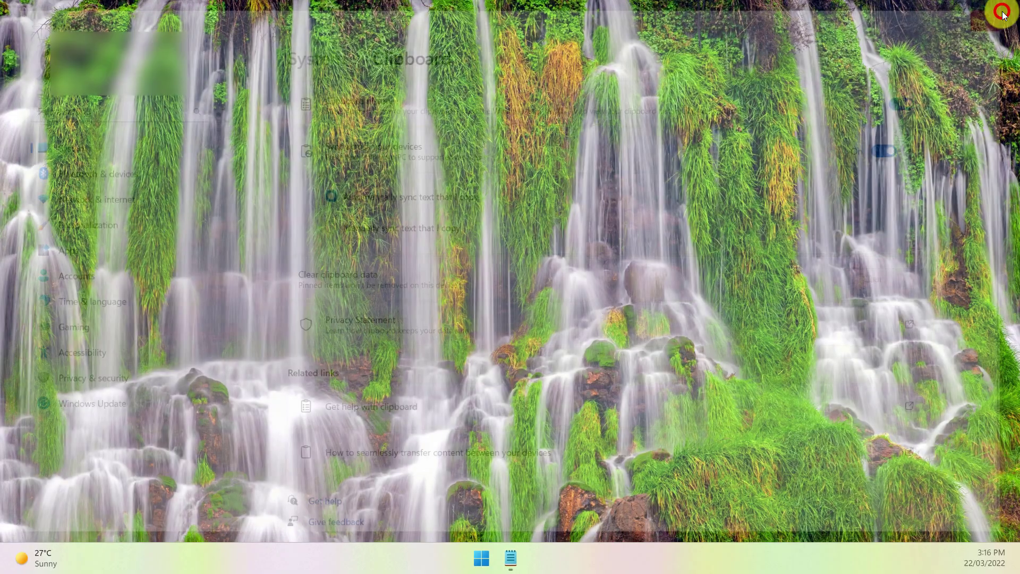
click(524, 559)
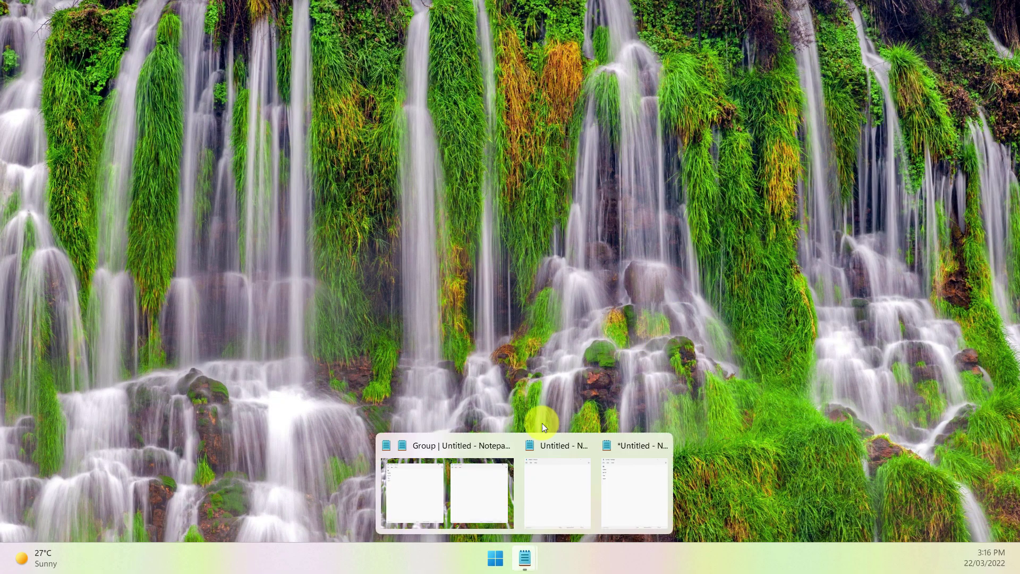
click(454, 505)
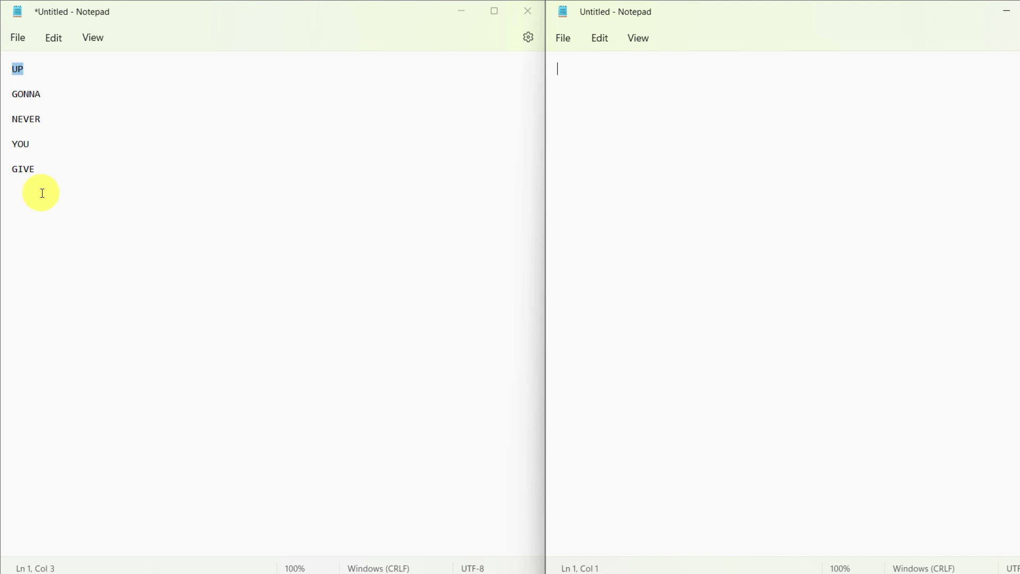
click(65, 309)
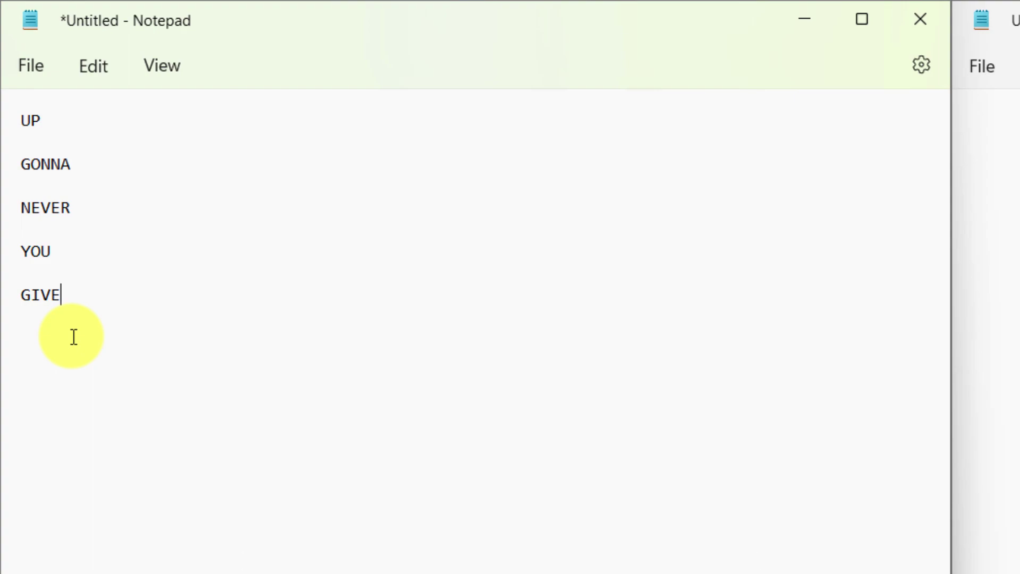
Step: Copy the words GIVE, YOU, NEVER, GONNA and UP one at a time
double_click(46, 292)
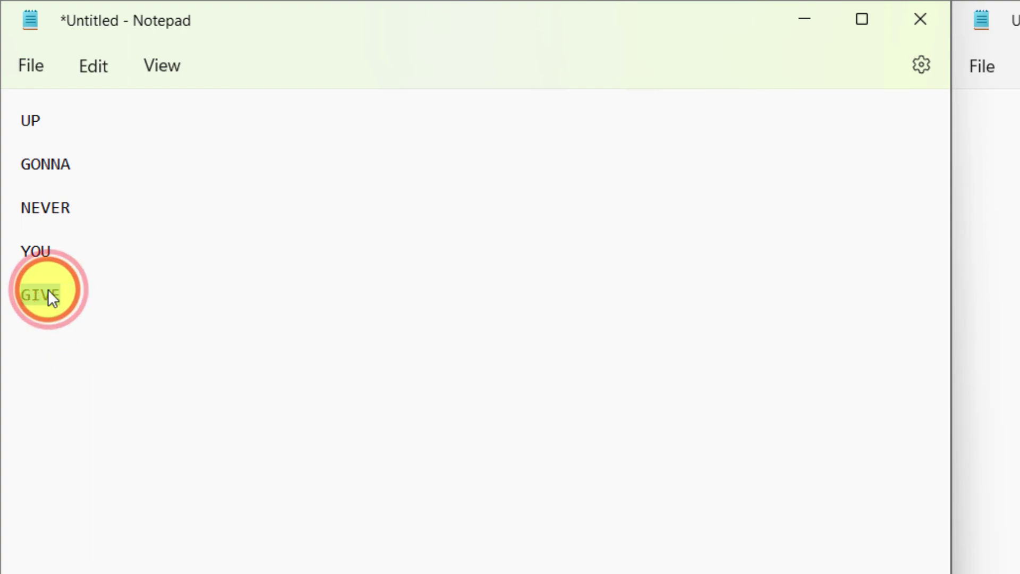
key(ctrl+c)
double_click(33, 251)
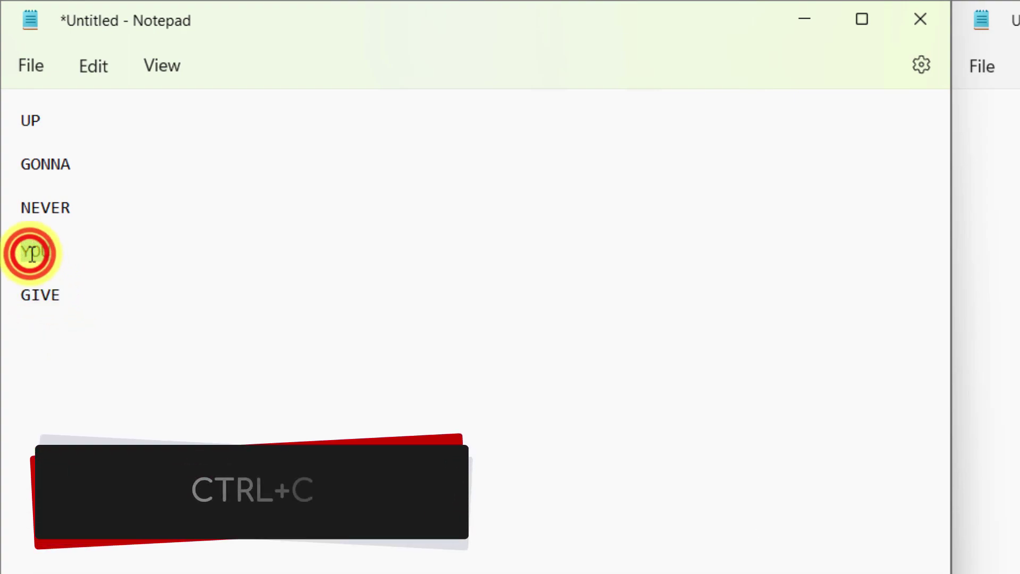
double_click(37, 213)
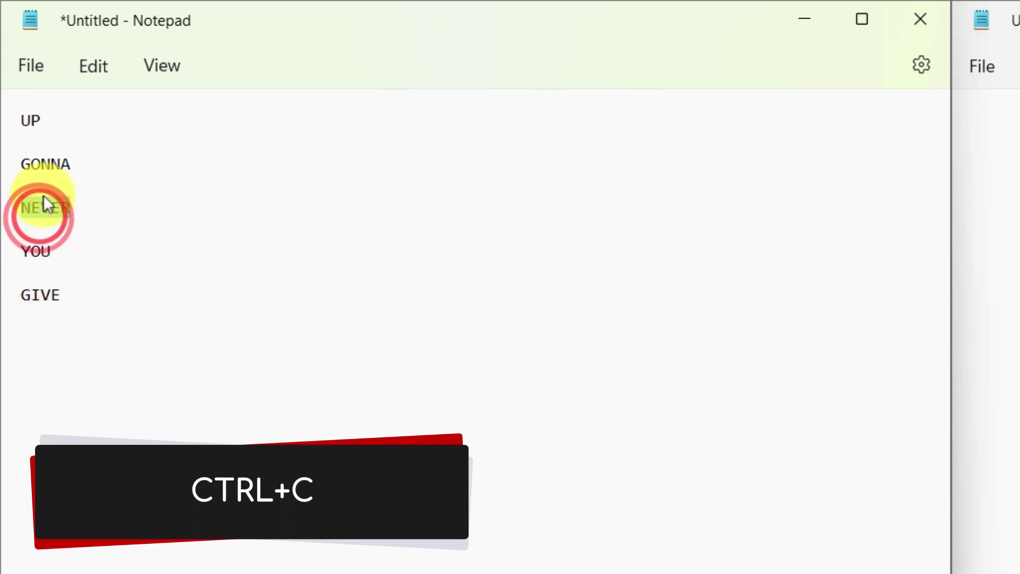
double_click(46, 162)
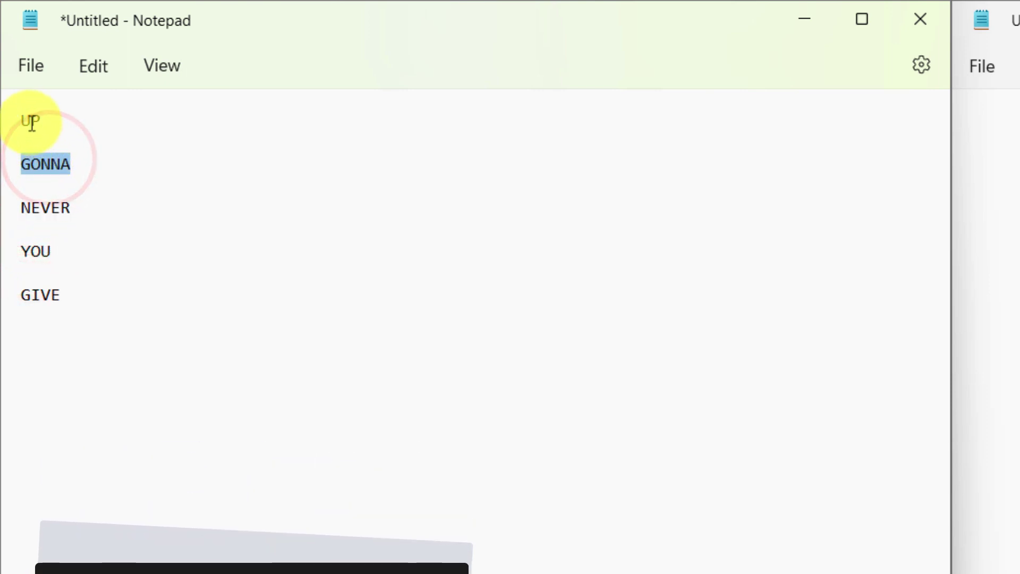
double_click(31, 122)
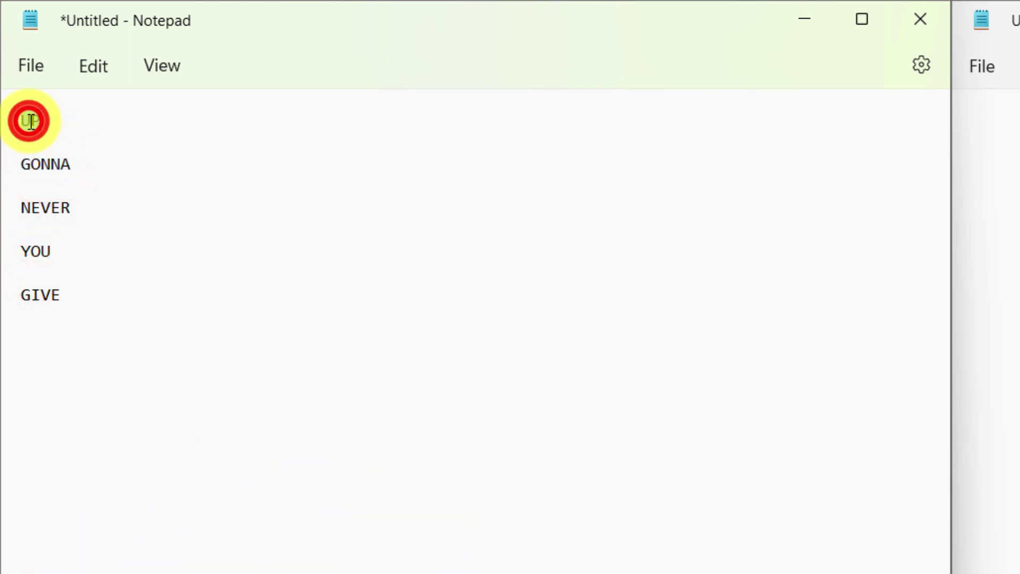
Step: Paste UP into the empty Notepad, delete it, and open clipboard history with Win+V
click(138, 146)
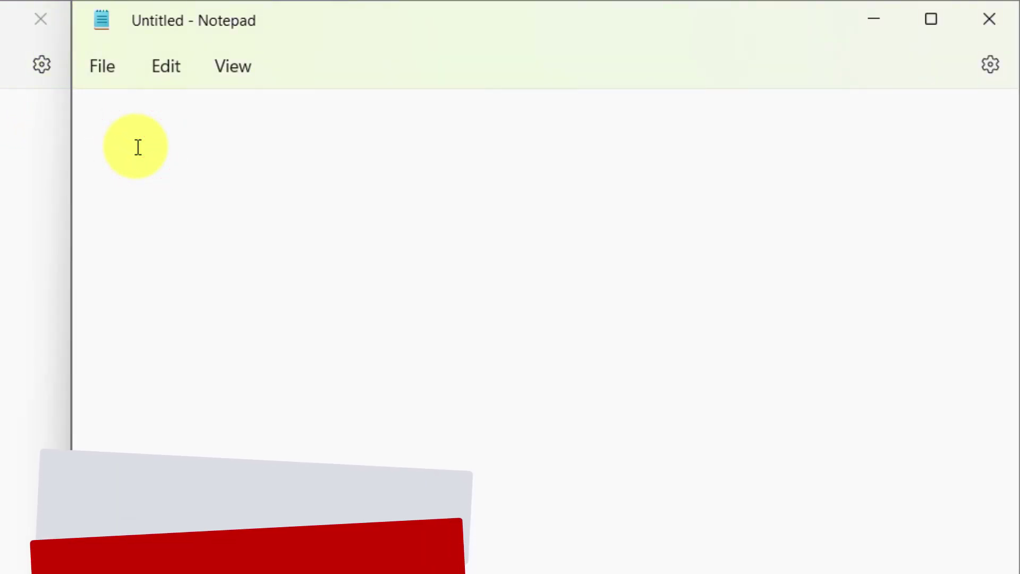
key(ctrl+v)
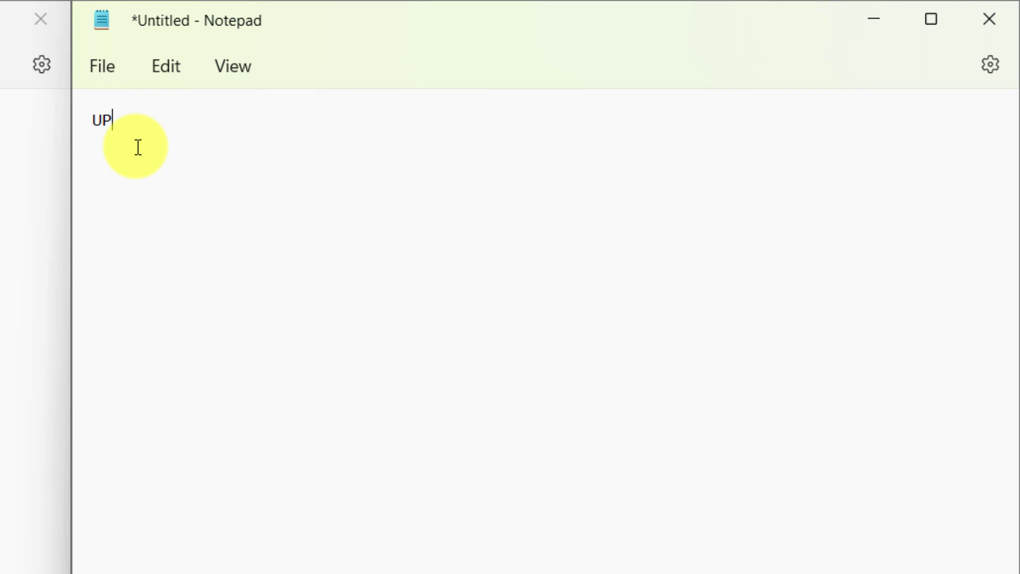
key(Delete)
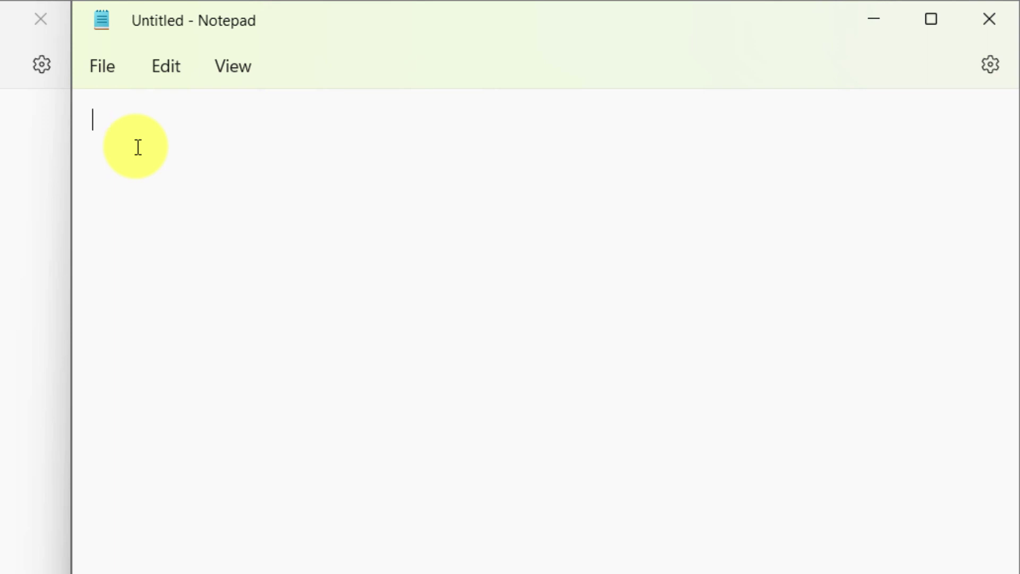
key(super+v)
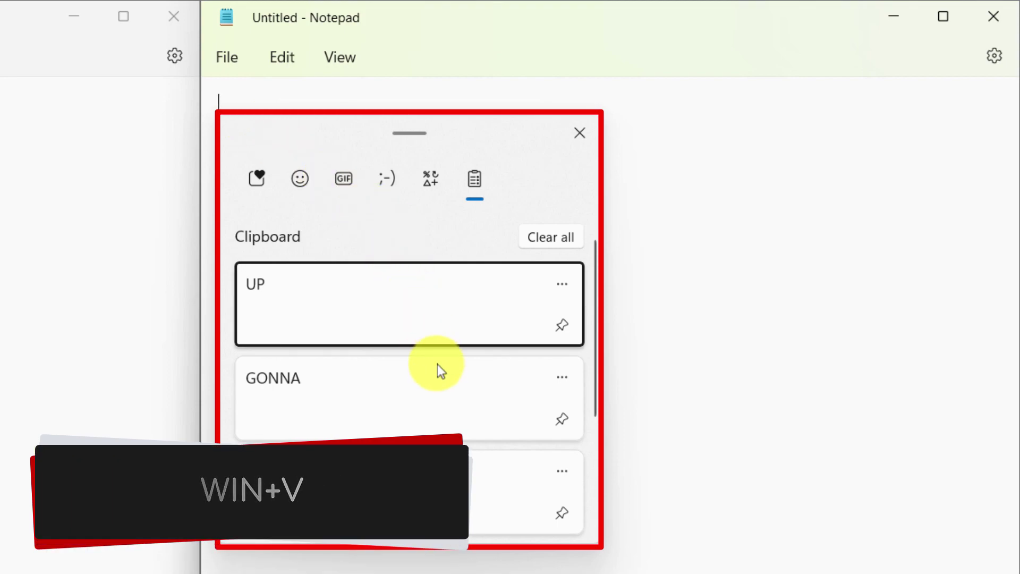
scroll(438, 364, down, 3)
scroll(440, 373, down, 1)
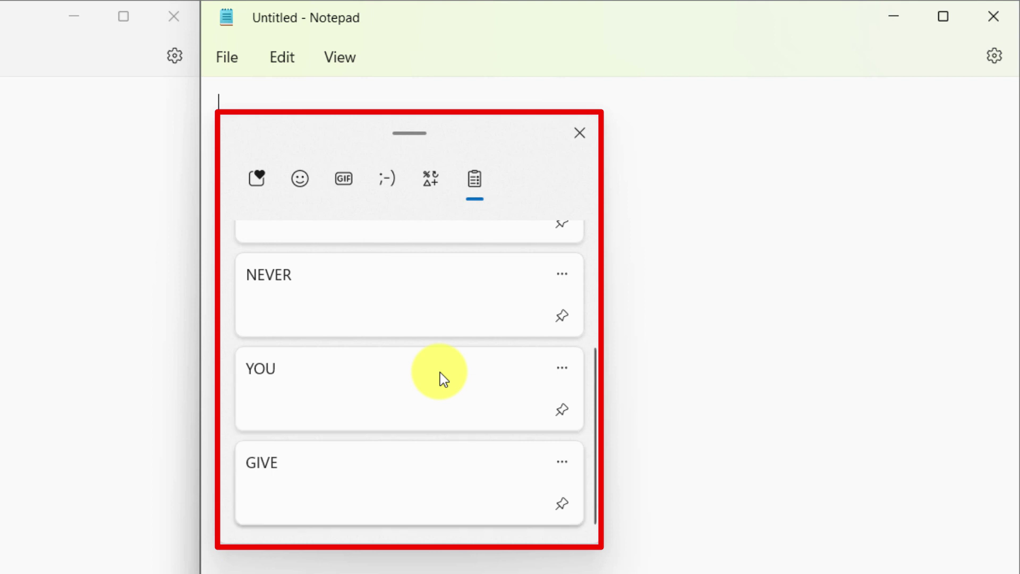
scroll(440, 373, up, 2)
scroll(400, 269, up, 3)
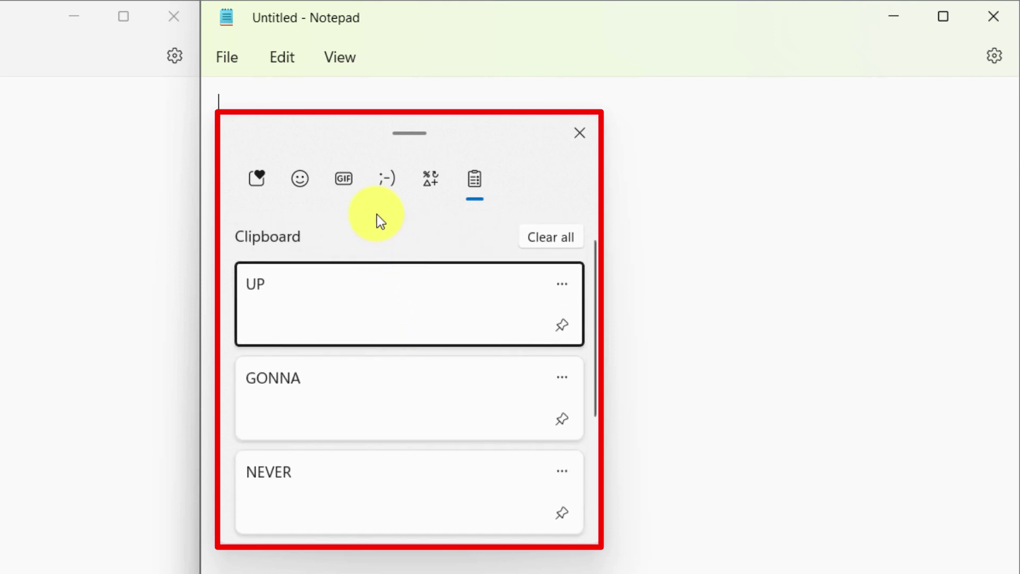
scroll(377, 215, down, 1)
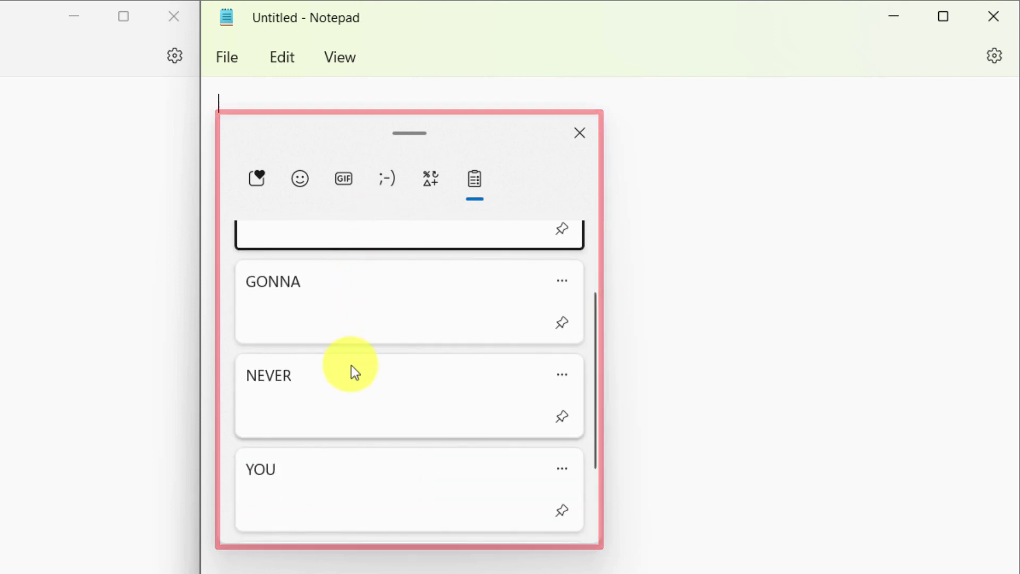
Step: Paste NEVER, GONNA and GIVE from clipboard history onto Notepad's first line
click(347, 390)
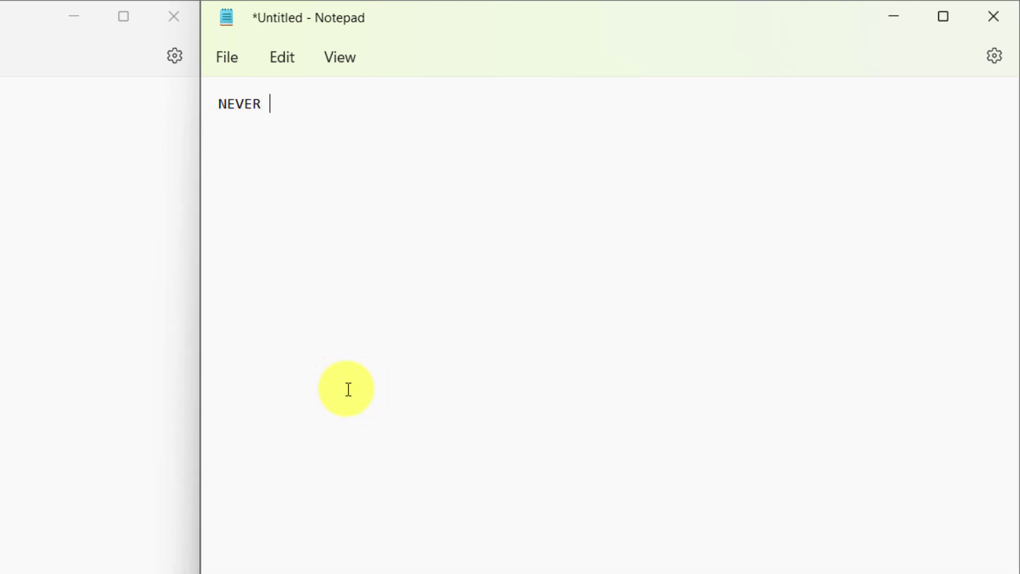
key(super+v)
click(417, 390)
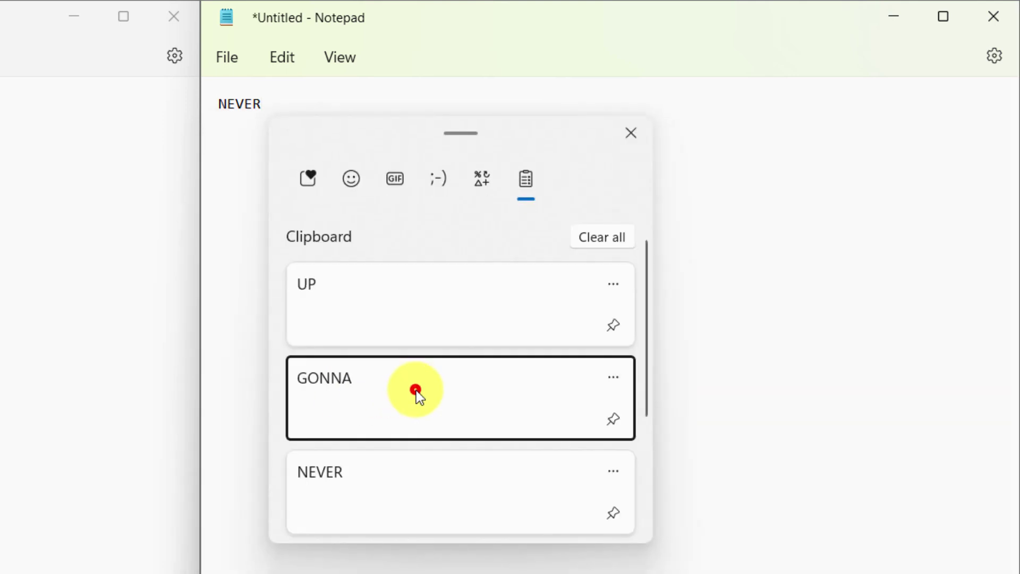
key(super+v)
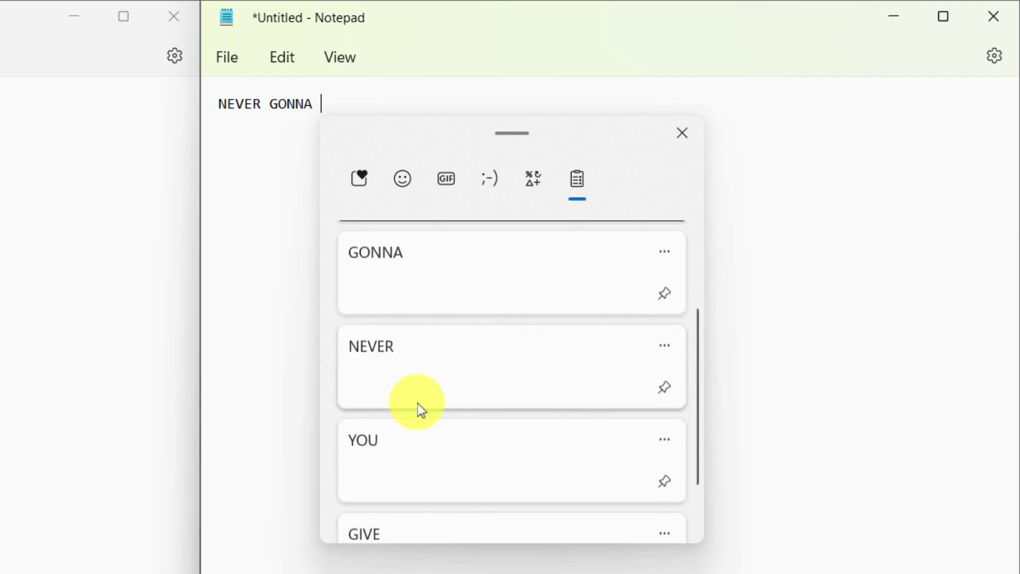
scroll(418, 404, down, 2)
click(424, 482)
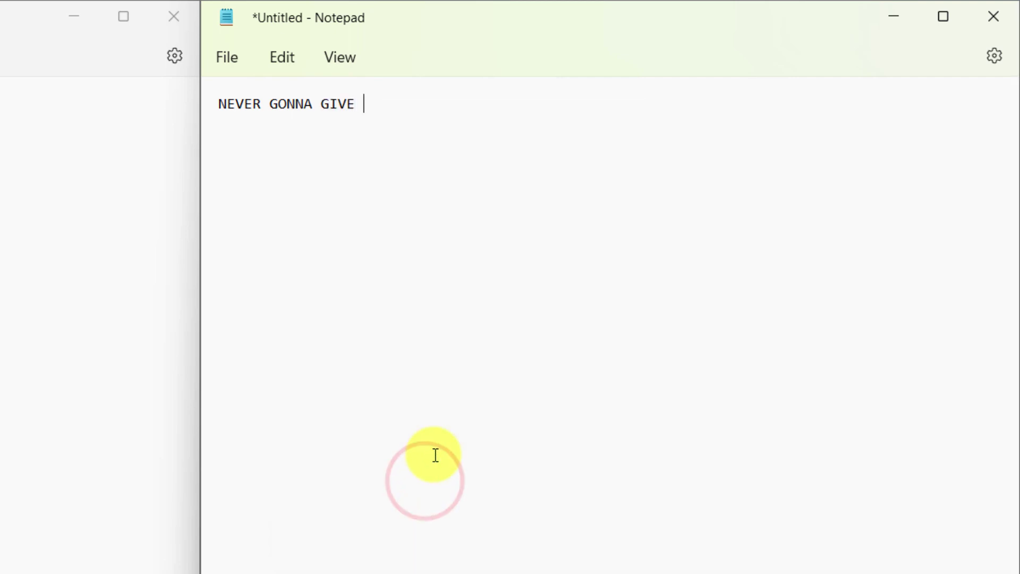
Step: Add YOU and UP from history to finish the lyric, then start a new line
key(super+v)
scroll(447, 422, down, 3)
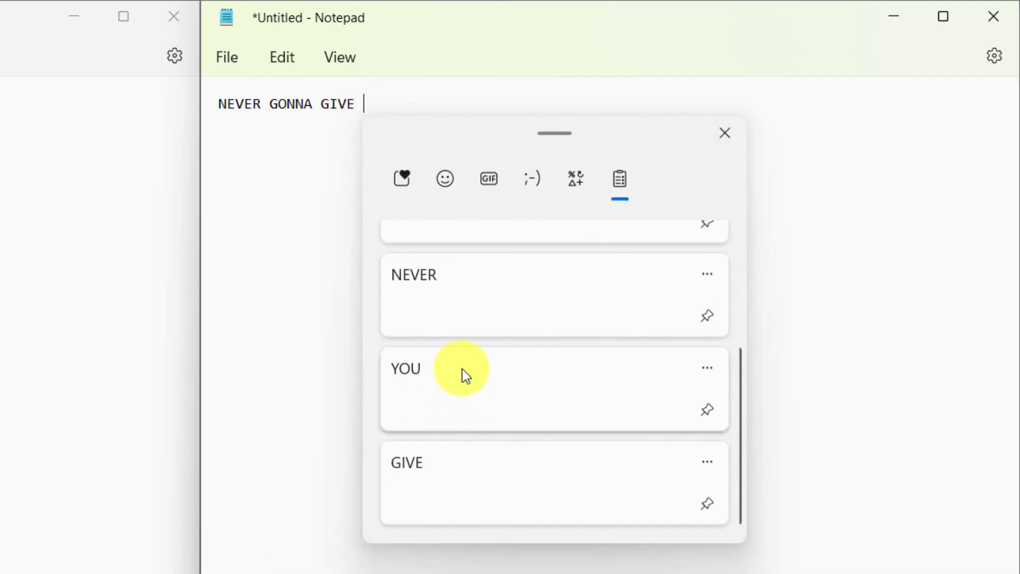
click(462, 372)
key(super+v)
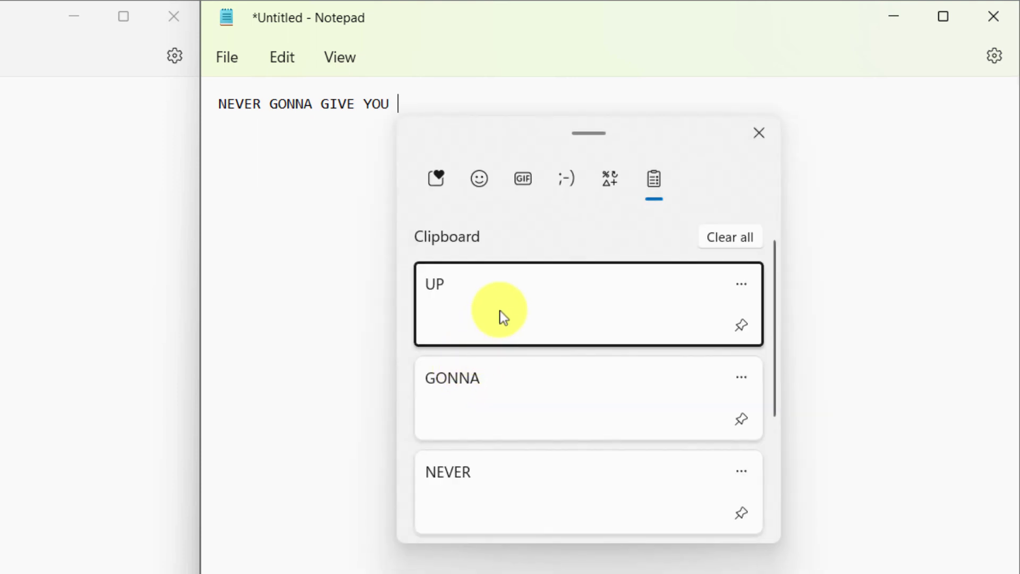
click(510, 296)
key(Return)
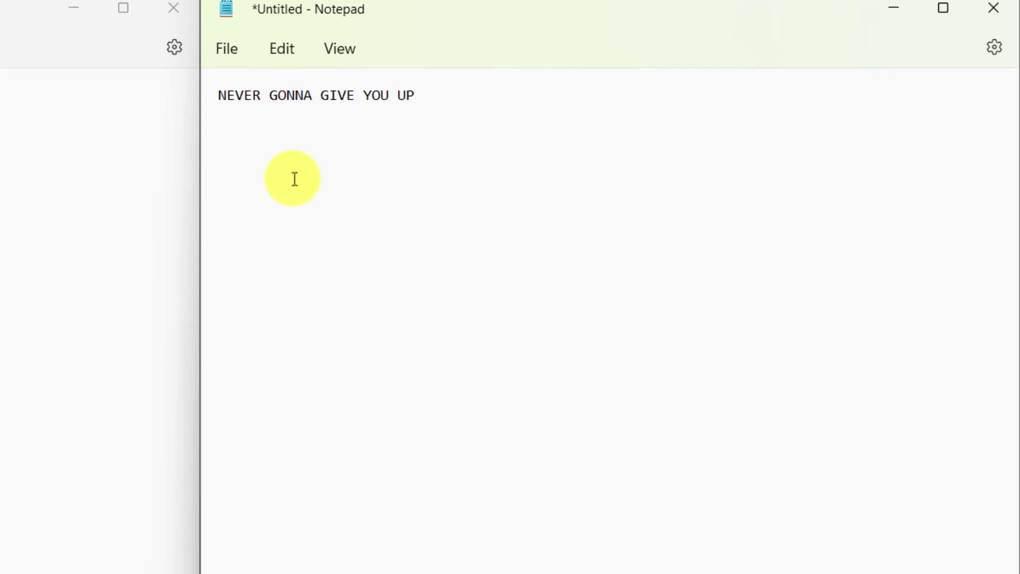
key(super+v)
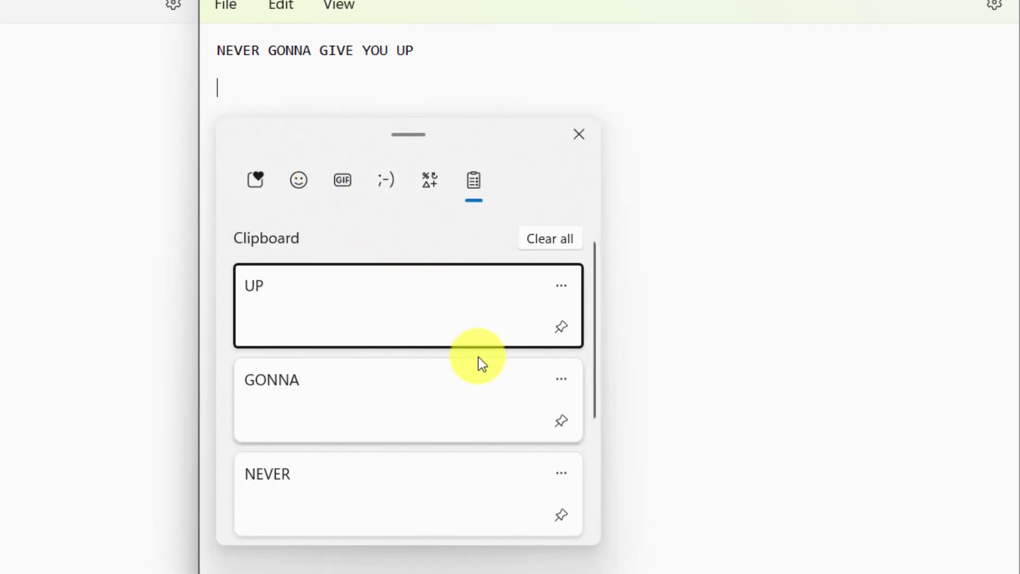
scroll(479, 357, down, 2)
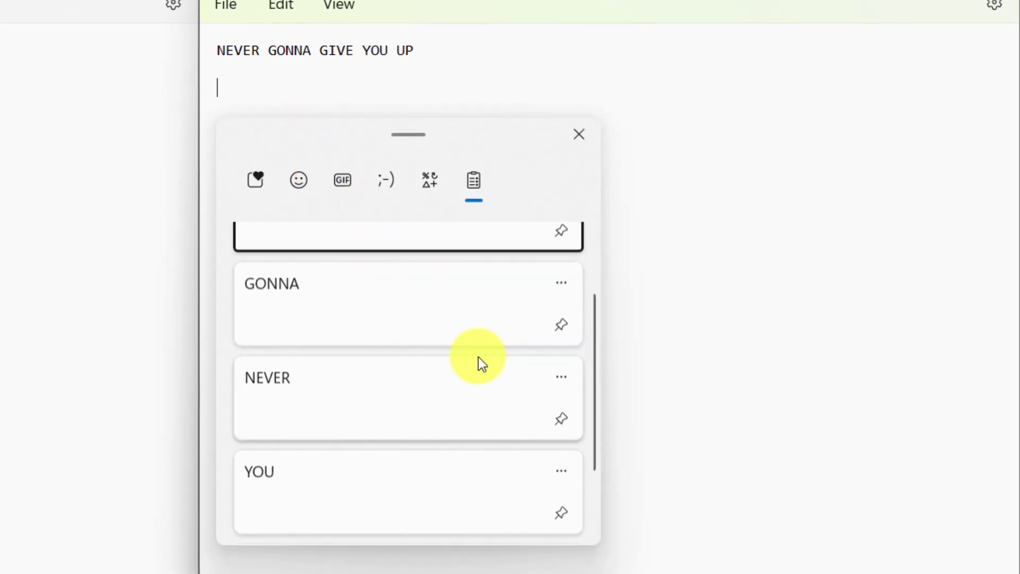
Step: Pin the NEVER and GONNA entries and clear all other history items
click(562, 417)
click(562, 324)
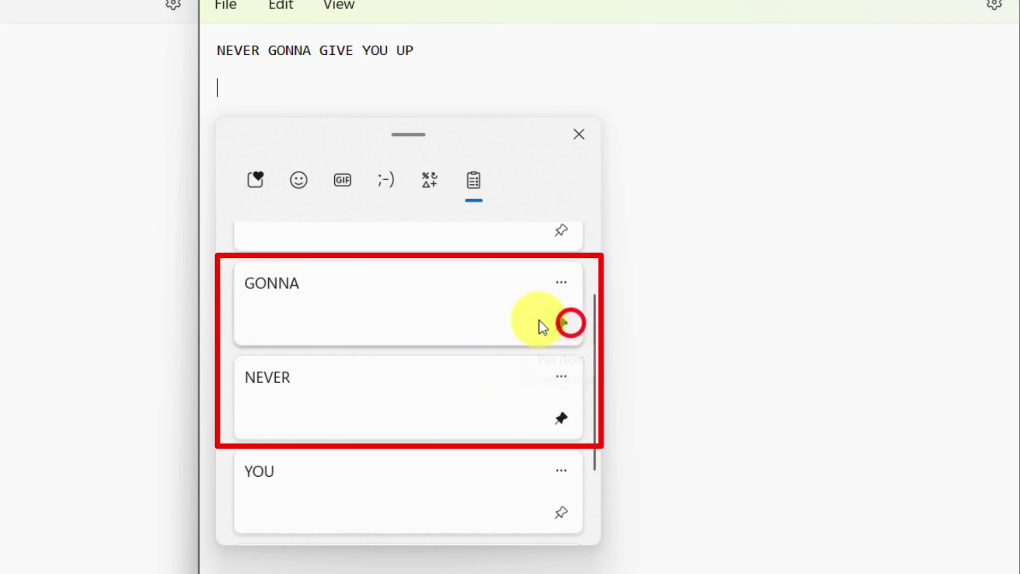
scroll(515, 318, up, 2)
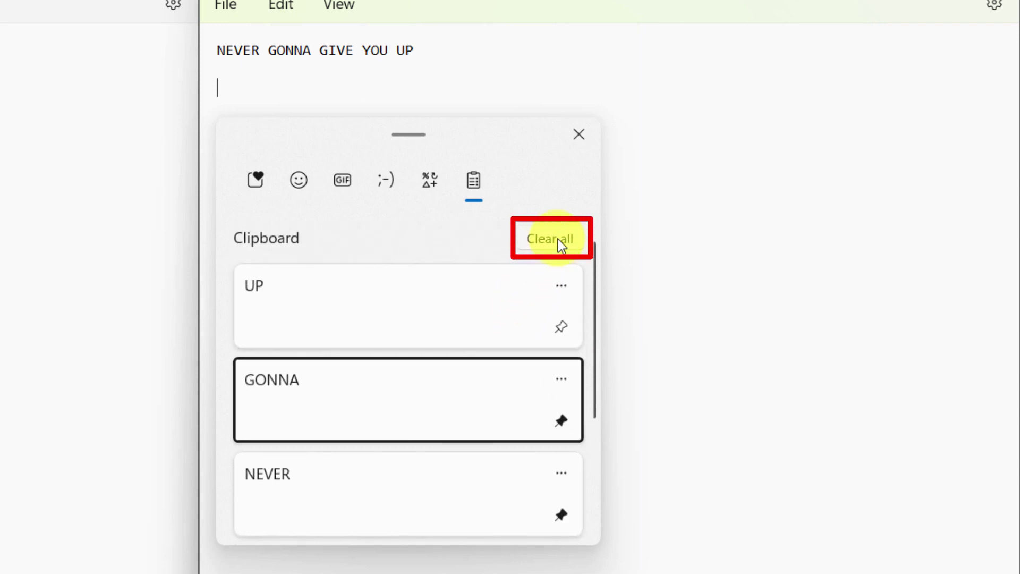
click(558, 239)
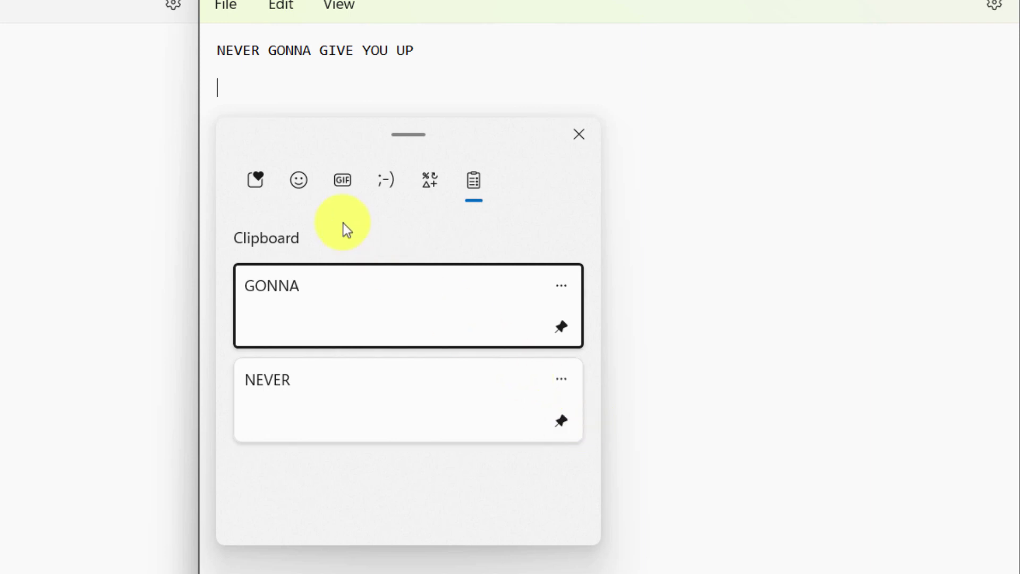
Step: Insert a beaming-face emoji and a thumbs-up emoji from the Emoji section
click(297, 186)
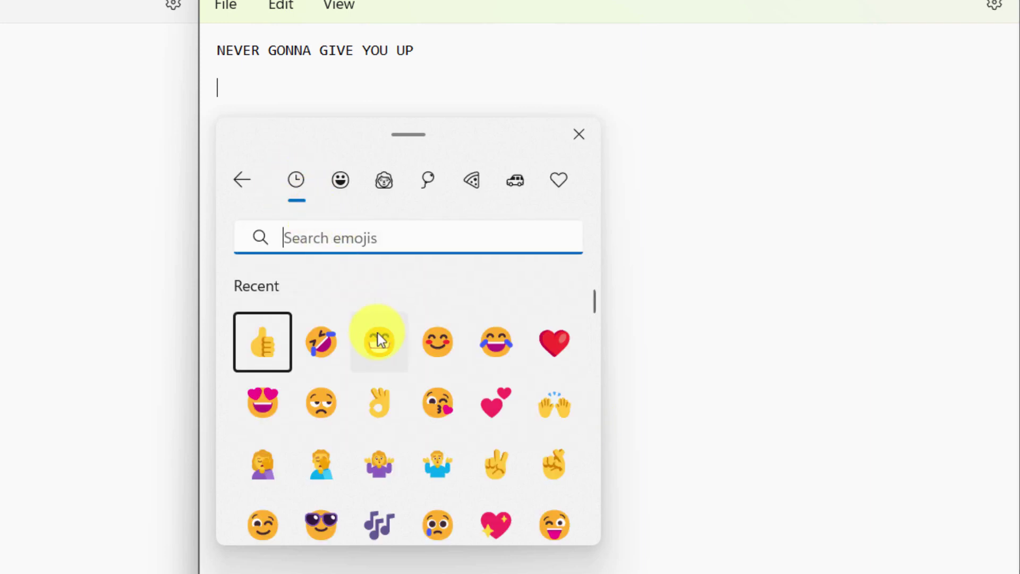
click(379, 335)
click(265, 339)
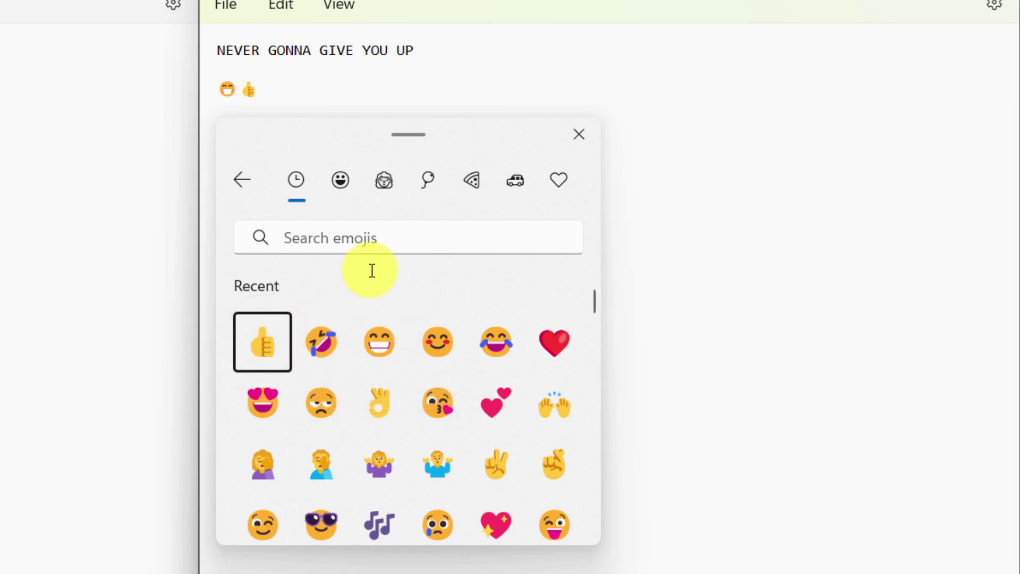
Step: Browse the Symbols section, then return to clipboard history and close the panel
click(246, 183)
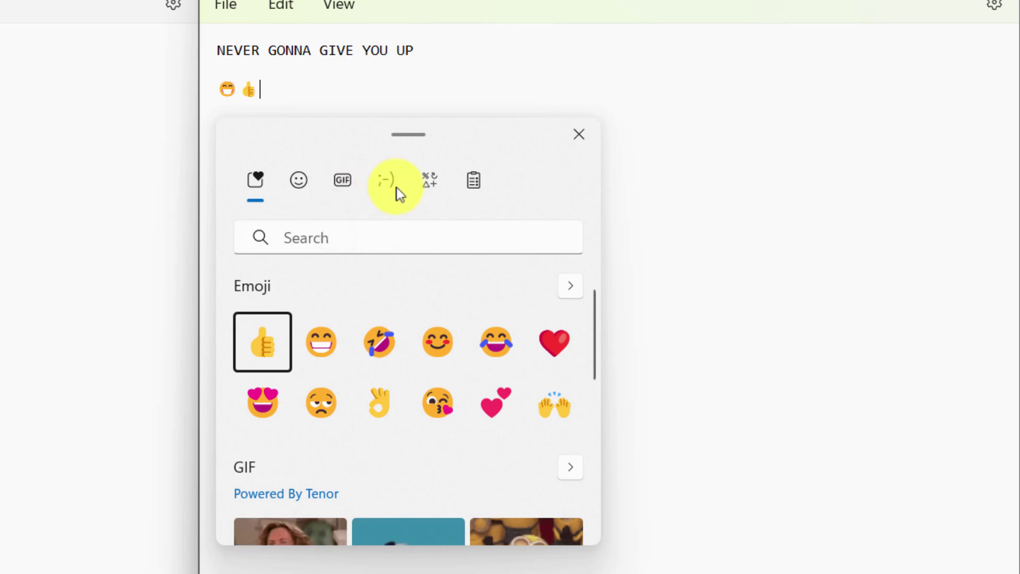
click(429, 187)
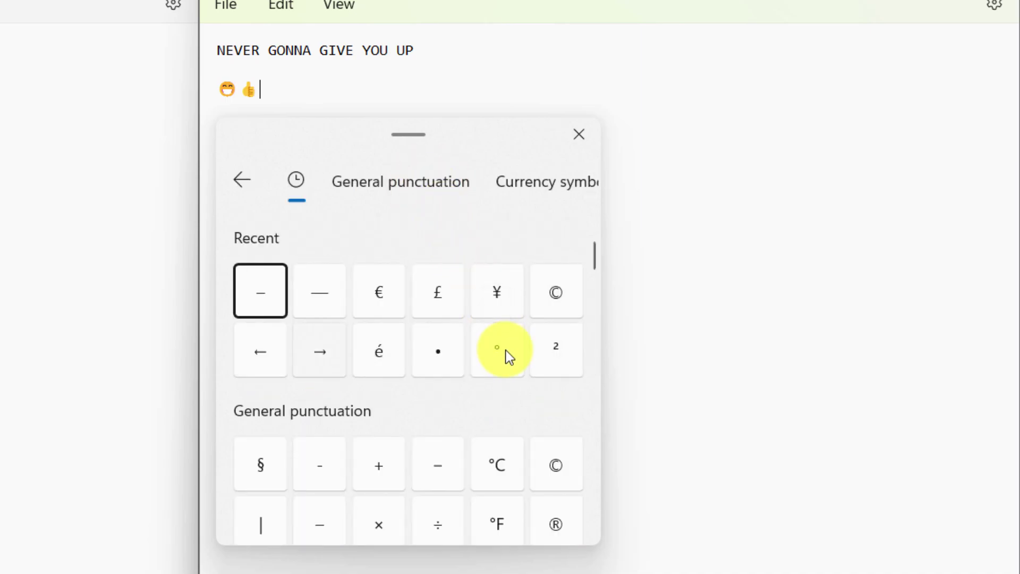
click(239, 182)
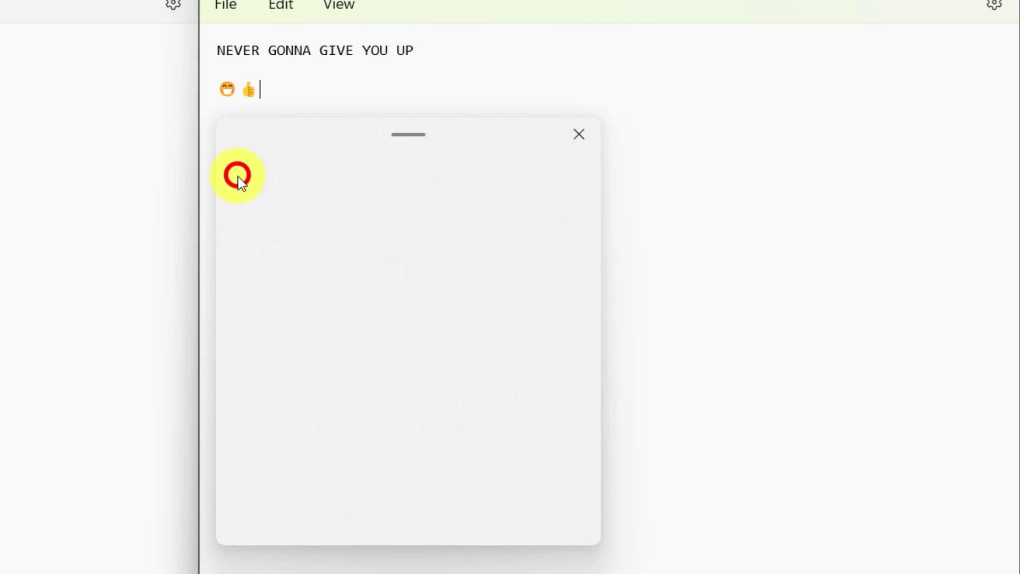
click(479, 181)
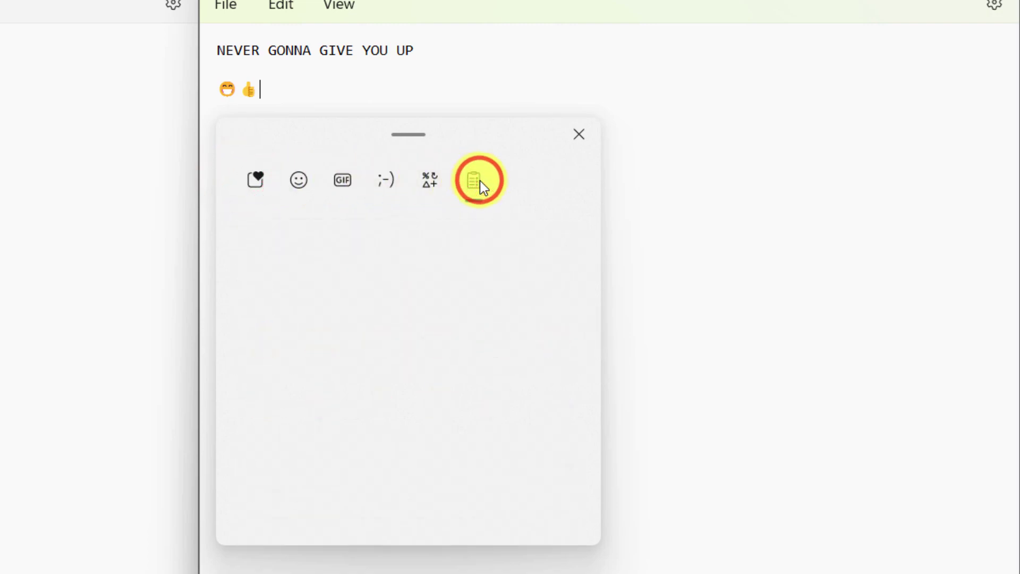
click(577, 136)
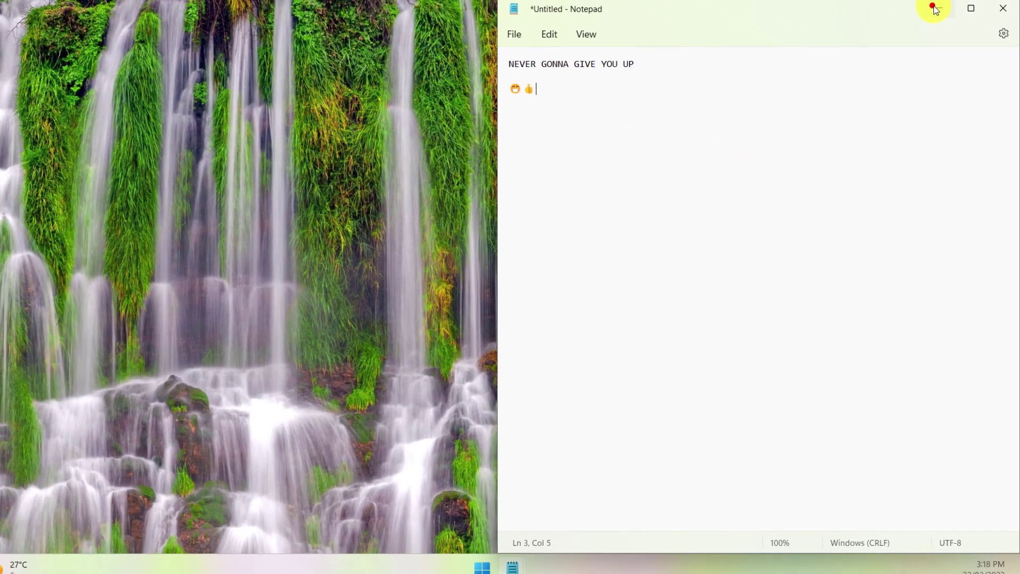
Step: Minimize Notepad to reveal the waterfall wallpaper desktop
click(933, 8)
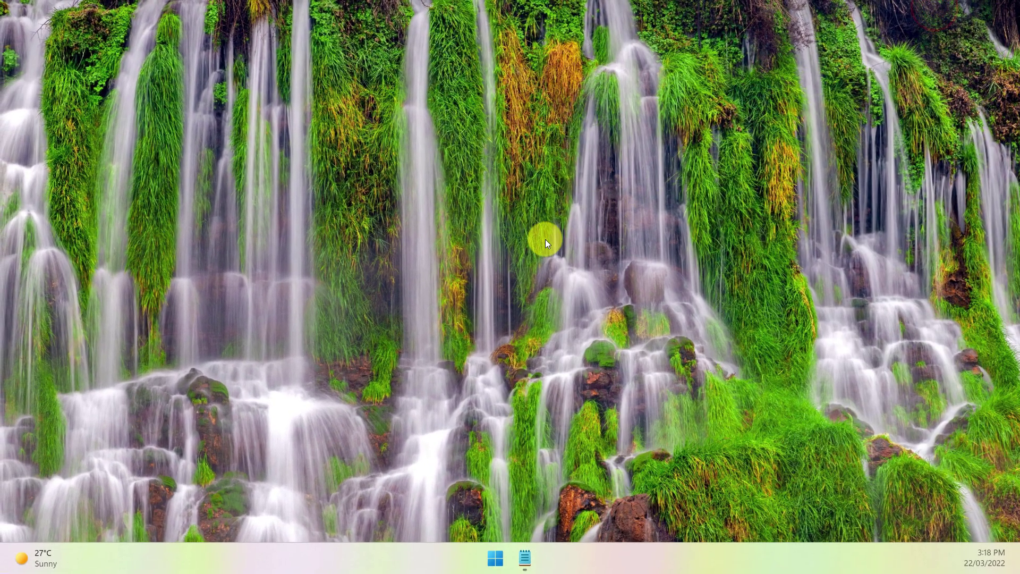